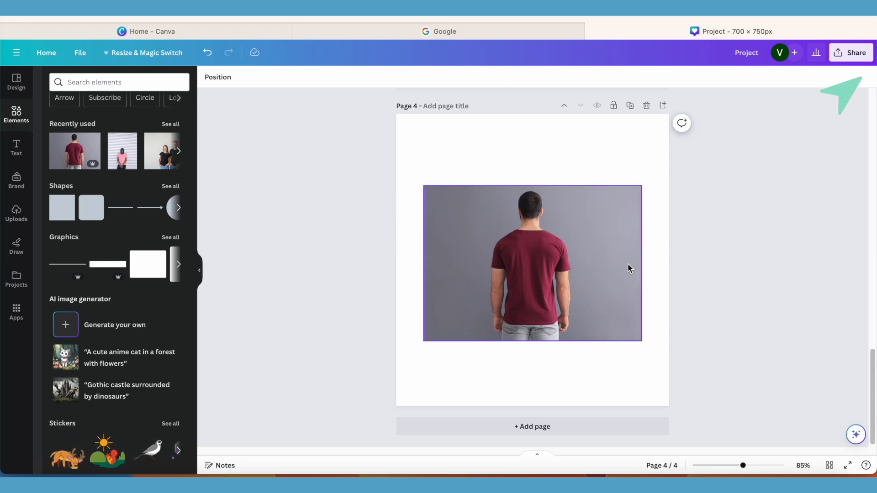
# Brush over the whole maroon T-shirt in the page 4 photo with Magic Edit at brush size 20 and continue to the description.
pyautogui.click(544, 261)
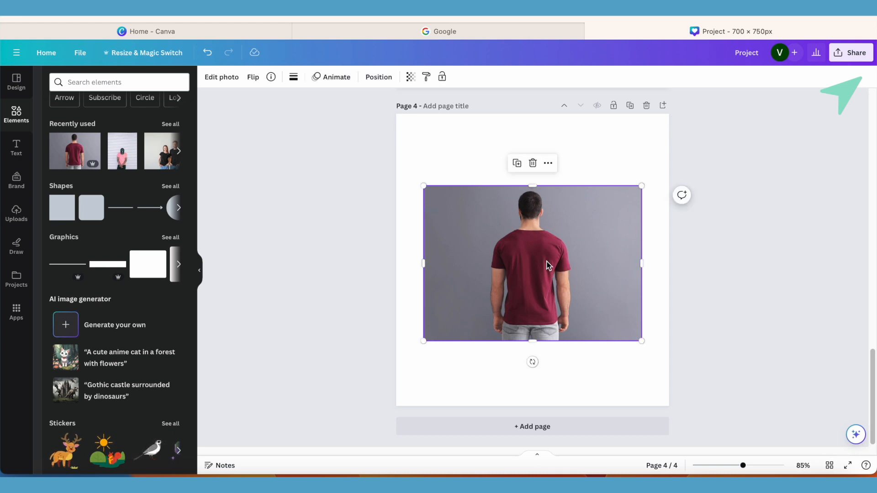
pyautogui.click(222, 78)
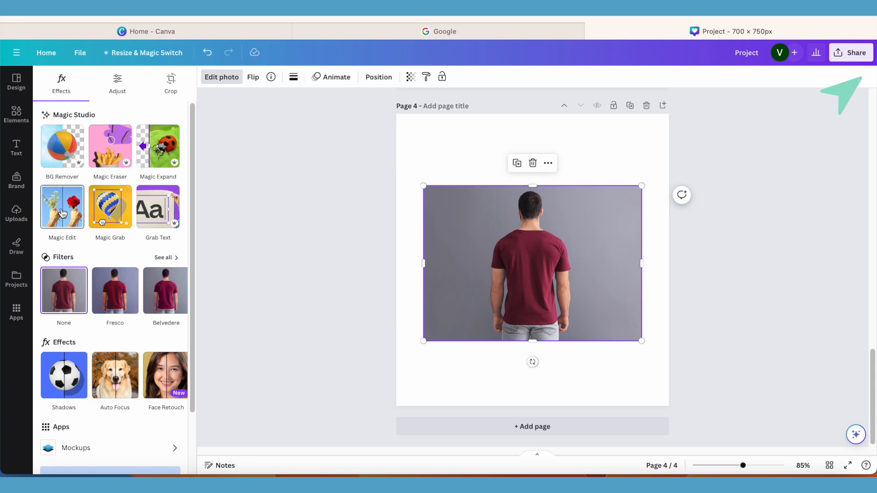
pyautogui.click(63, 214)
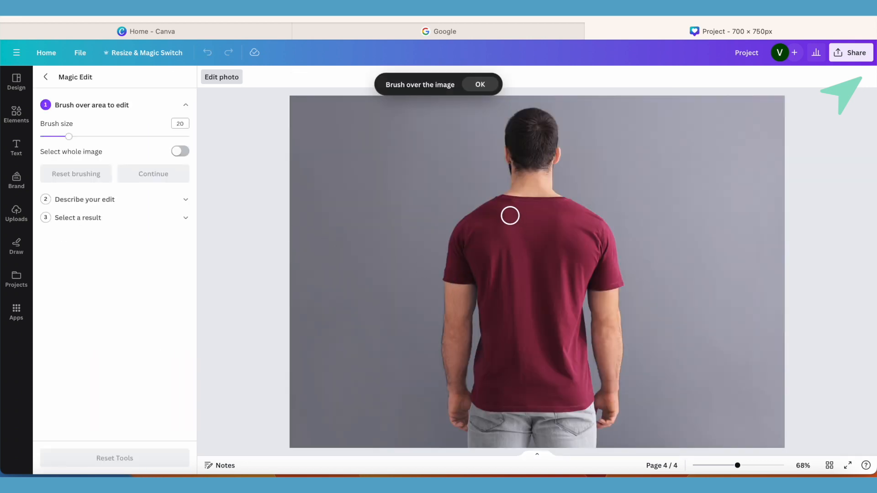
pyautogui.moveTo(502, 204)
pyautogui.mouseDown()
pyautogui.moveTo(564, 204)
pyautogui.moveTo(589, 219)
pyautogui.moveTo(610, 250)
pyautogui.moveTo(614, 283)
pyautogui.moveTo(597, 283)
pyautogui.moveTo(592, 243)
pyautogui.moveTo(554, 213)
pyautogui.mouseUp()
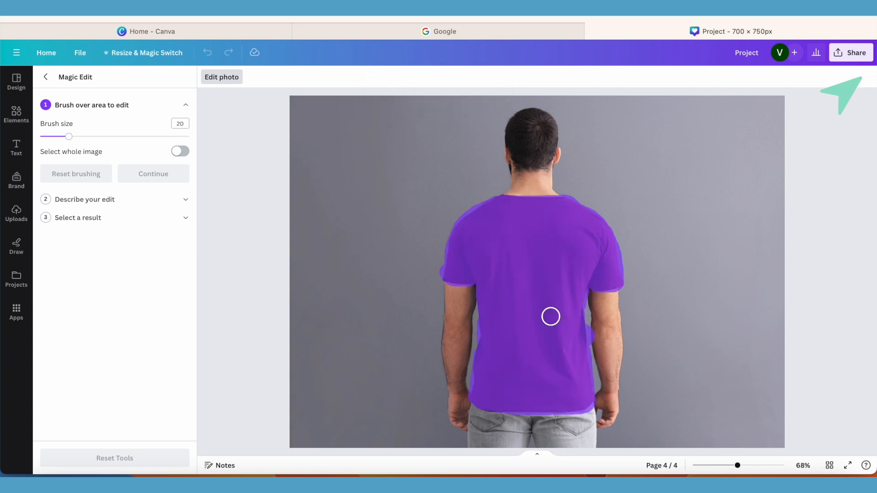
pyautogui.moveTo(551, 316); pyautogui.dragTo(550, 316)
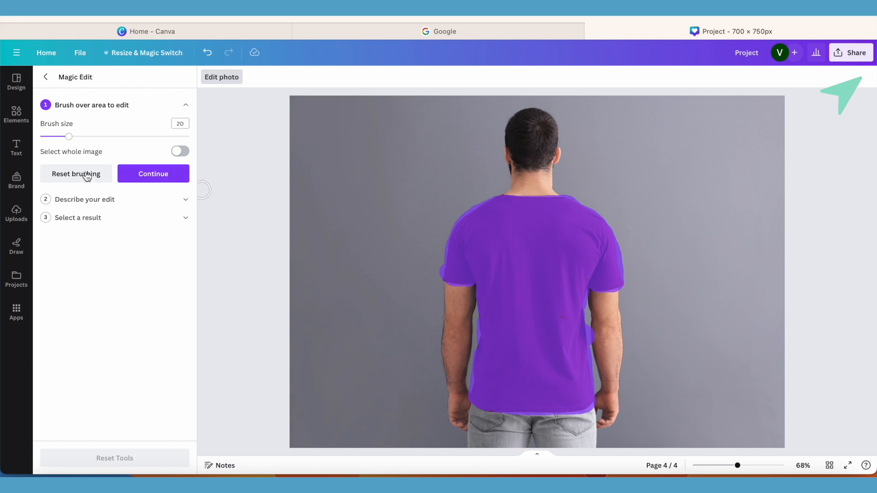
pyautogui.click(154, 181)
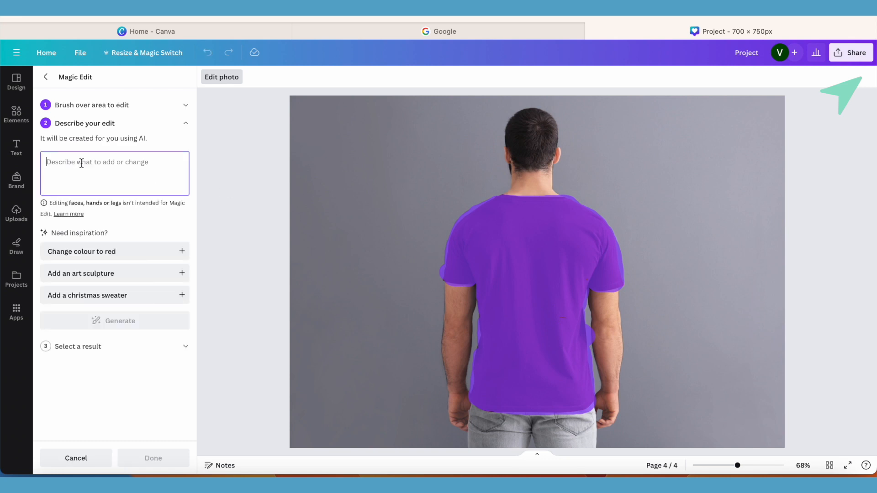
# Describe the edit as "Change tee shirt colour to black" and generate the results.
pyautogui.write('D')
pyautogui.press('BackSpace')
pyautogui.write('Change ')
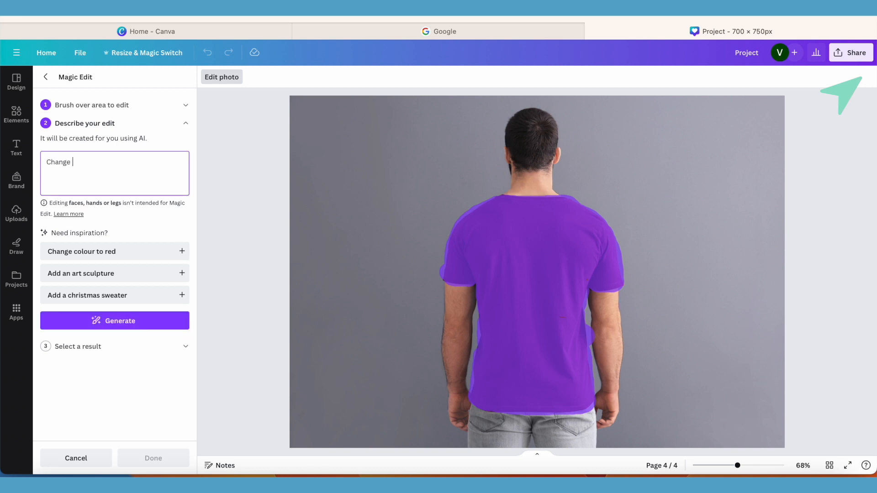
pyautogui.write('tee shirt colour to black')
pyautogui.click(122, 325)
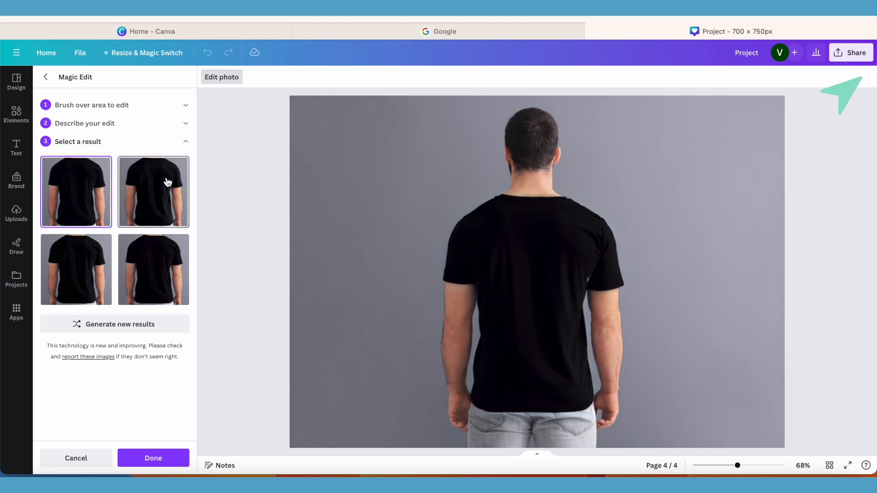
# Compare the generated black T-shirt variants and apply the second one to the photo.
pyautogui.click(149, 202)
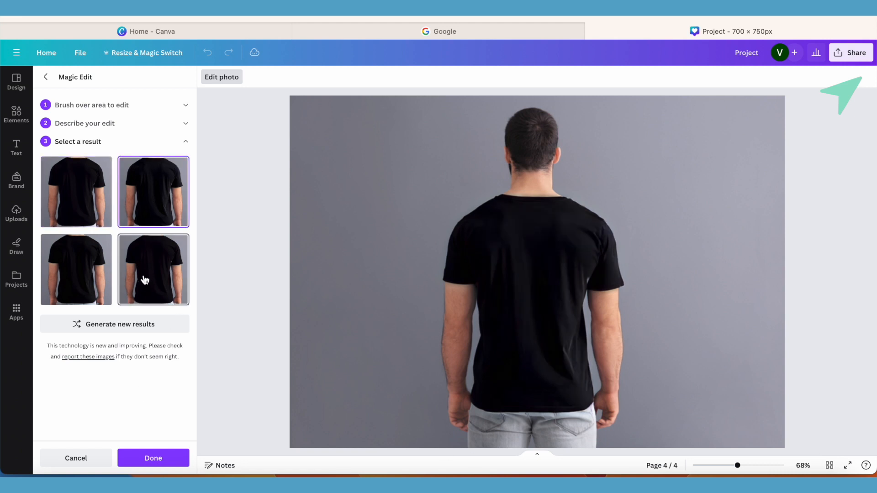
pyautogui.click(82, 275)
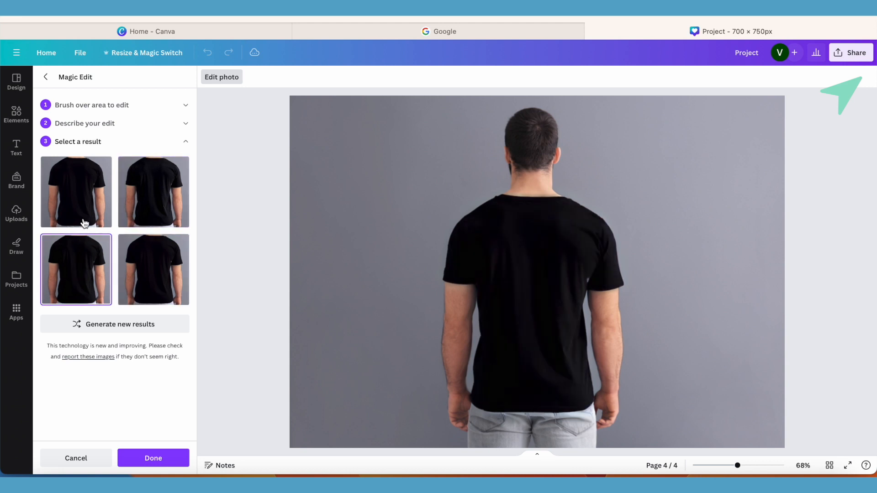
pyautogui.click(167, 213)
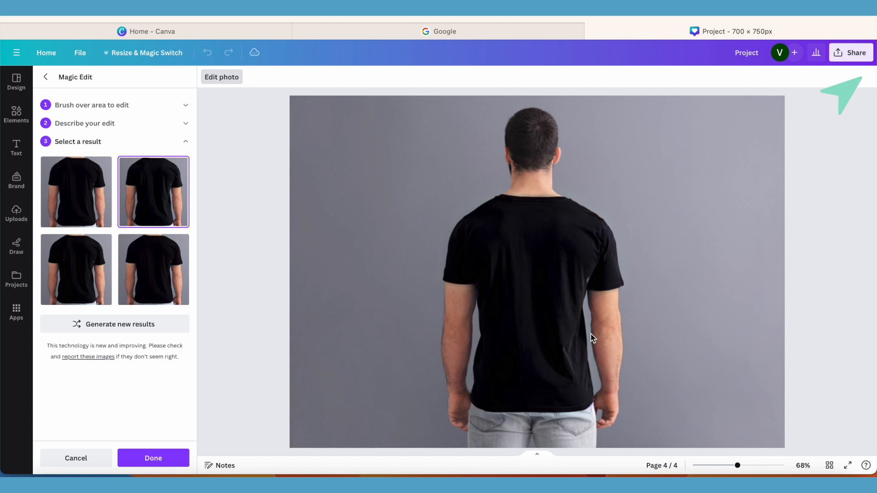
pyautogui.click(152, 460)
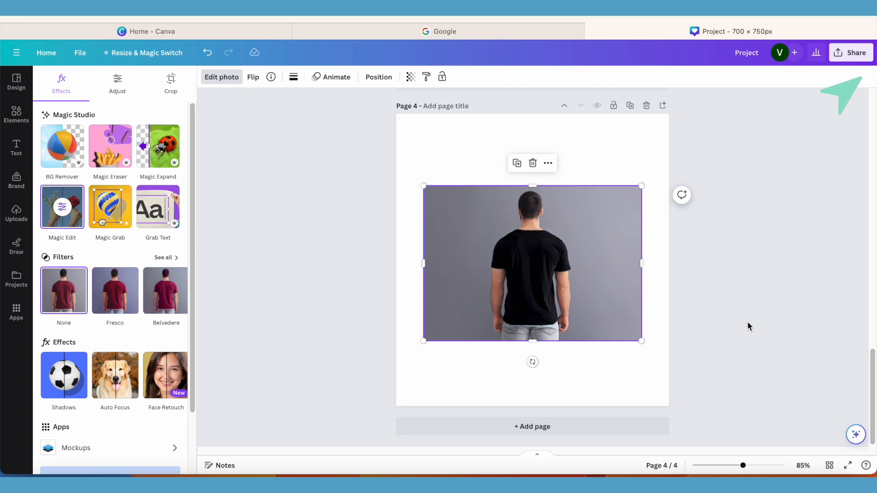
# Add a new page 5 and place the recently used maroon T-shirt photo in its middle.
pyautogui.click(535, 427)
pyautogui.moveTo(91, 144); pyautogui.dragTo(496, 228)
pyautogui.moveTo(571, 261); pyautogui.dragTo(535, 252)
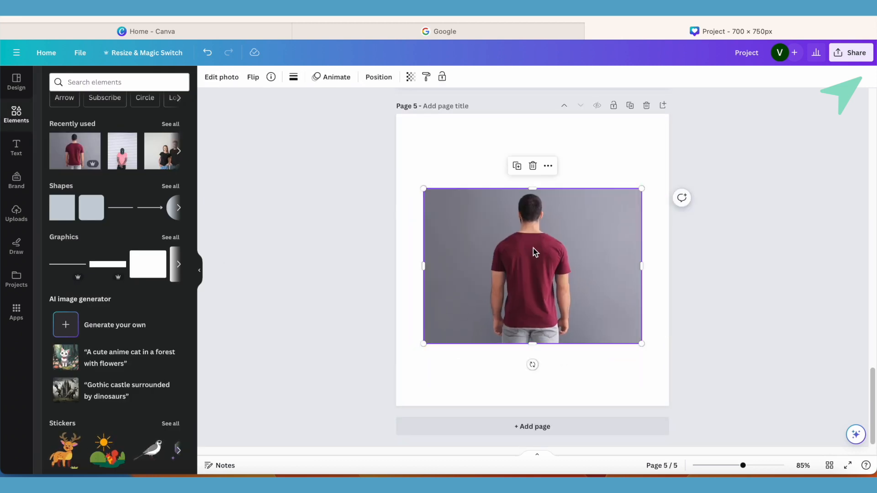
# Remove the background of the page 5 photo and open the Background Remover's brush settings.
pyautogui.click(222, 78)
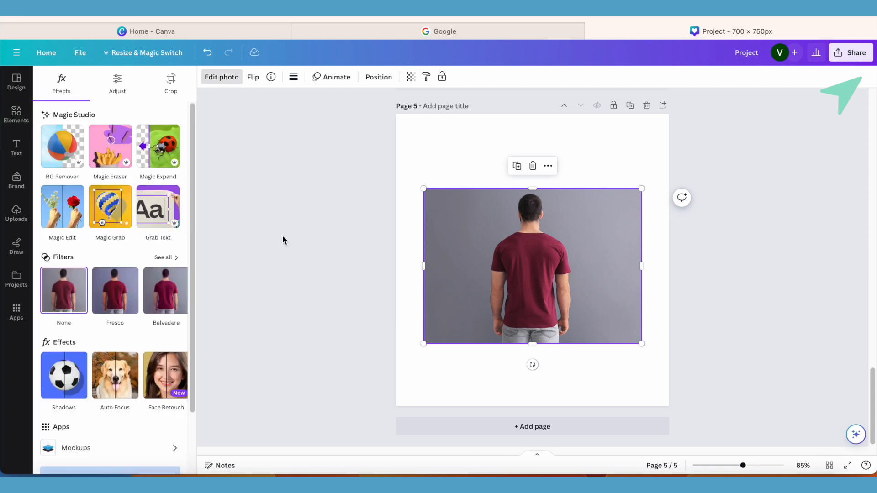
pyautogui.click(62, 149)
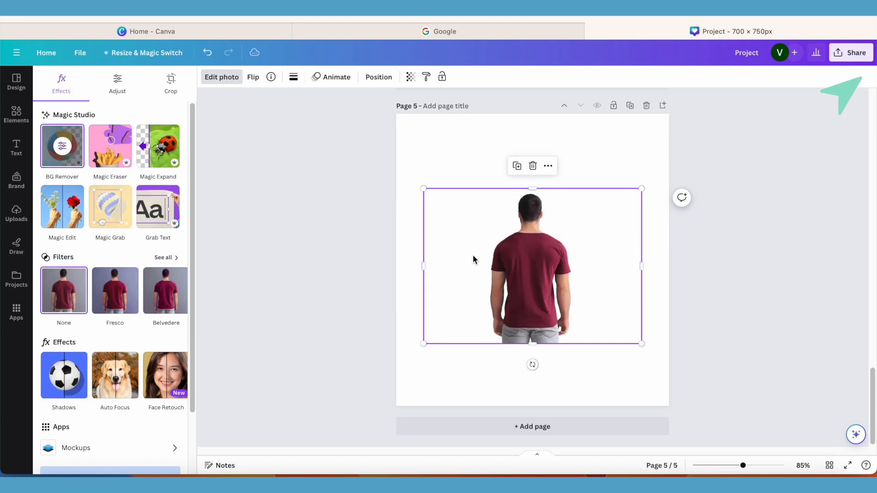
pyautogui.click(63, 149)
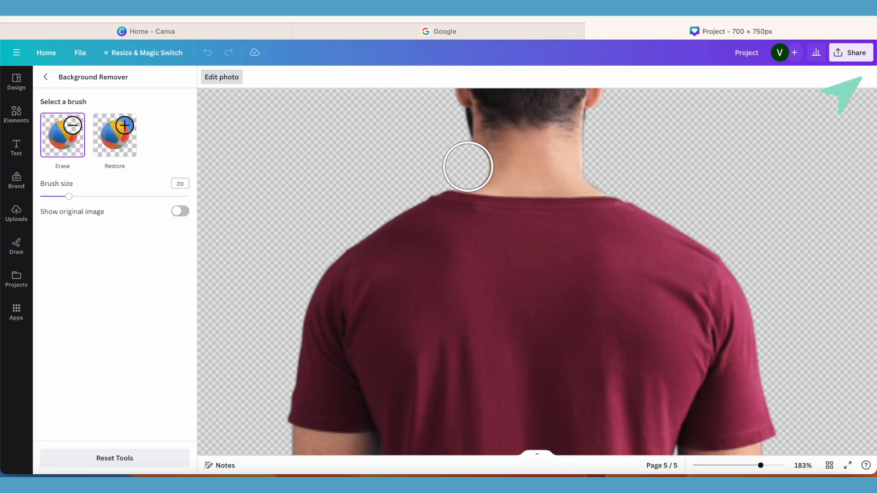
# Erase the man's neck and head above the T-shirt collar with the Erase brush at size 20.
pyautogui.moveTo(468, 168)
pyautogui.mouseDown()
pyautogui.moveTo(600, 171)
pyautogui.moveTo(593, 162)
pyautogui.moveTo(544, 166)
pyautogui.moveTo(481, 151)
pyautogui.moveTo(562, 141)
pyautogui.moveTo(511, 129)
pyautogui.moveTo(515, 137)
pyautogui.mouseUp()
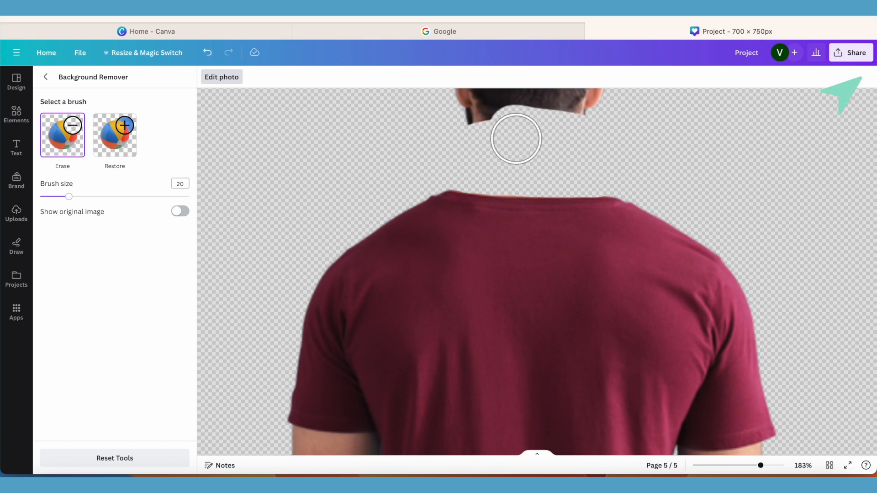
pyautogui.scroll(-5, 515, 137)
pyautogui.scroll(-5, 517, 139)
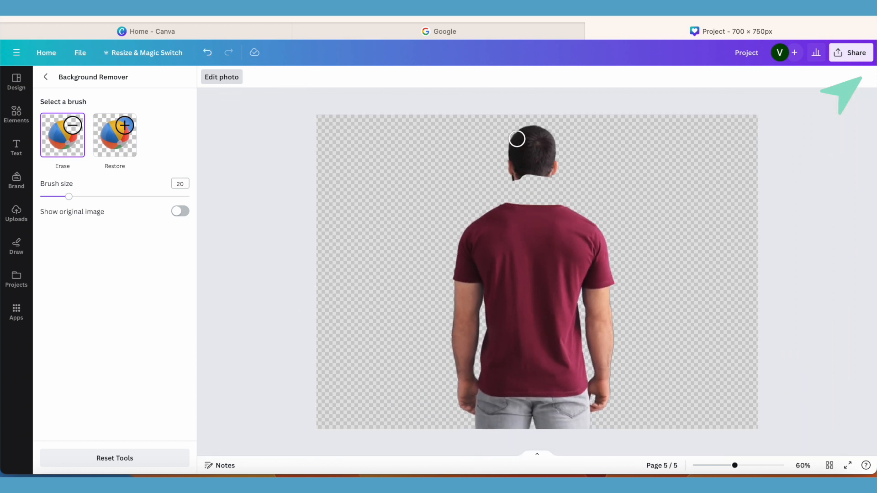
pyautogui.moveTo(519, 134)
pyautogui.mouseDown()
pyautogui.moveTo(545, 129)
pyautogui.moveTo(556, 169)
pyautogui.moveTo(520, 179)
pyautogui.moveTo(512, 142)
pyautogui.moveTo(540, 142)
pyautogui.moveTo(545, 154)
pyautogui.moveTo(524, 154)
pyautogui.mouseUp()
pyautogui.scroll(-2, 452, 289)
pyautogui.scroll(8, 452, 290)
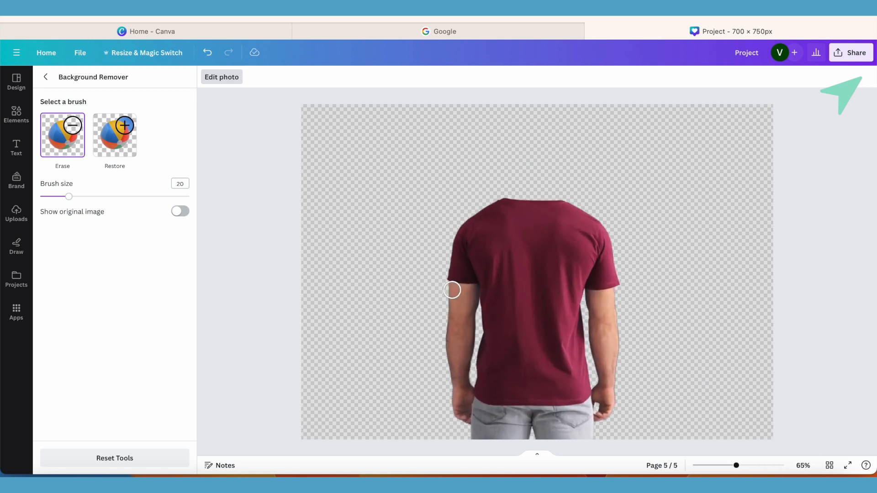
# Erase the upper arm below the left sleeve, using brush size 3 for the remnants along the shirt's edge.
pyautogui.scroll(3, 452, 290)
pyautogui.moveTo(421, 297); pyautogui.dragTo(432, 329)
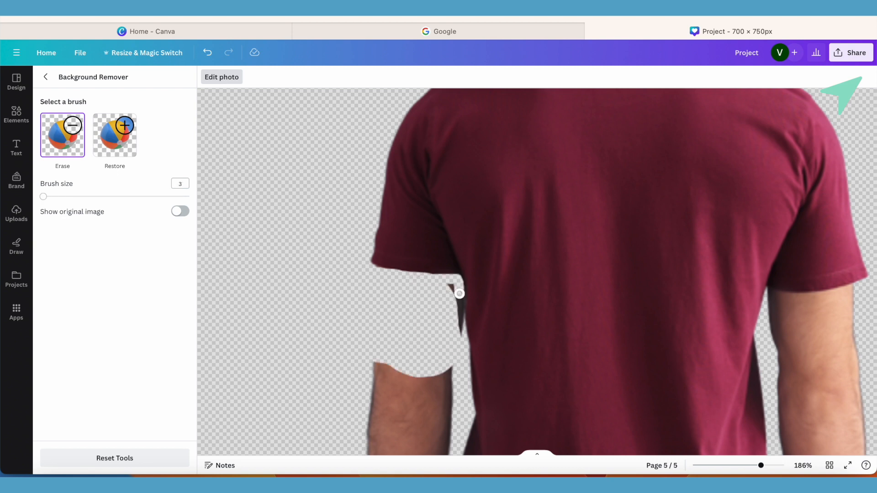
pyautogui.moveTo(460, 311); pyautogui.dragTo(459, 331)
pyautogui.moveTo(448, 302); pyautogui.dragTo(451, 282)
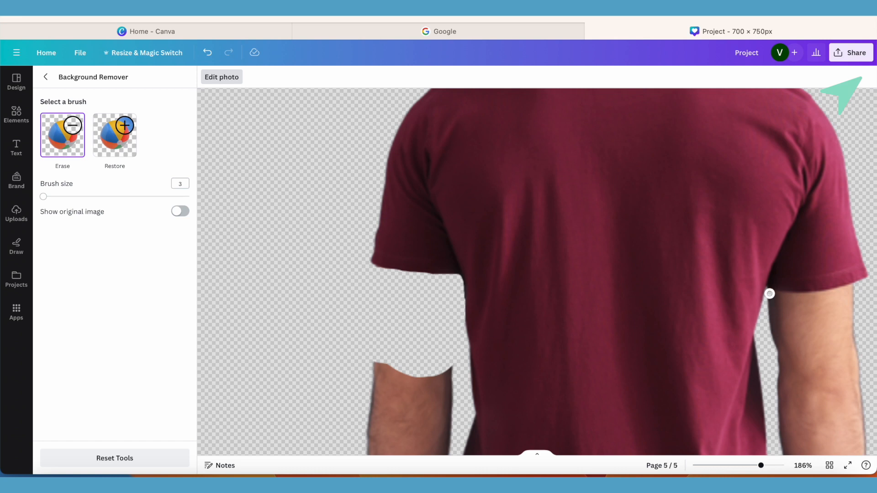
# Erase the right arm, the remaining forearms and hands, and the jeans using larger brush sizes, leaving only the T-shirt, and return to the page.
pyautogui.moveTo(772, 303); pyautogui.dragTo(787, 295)
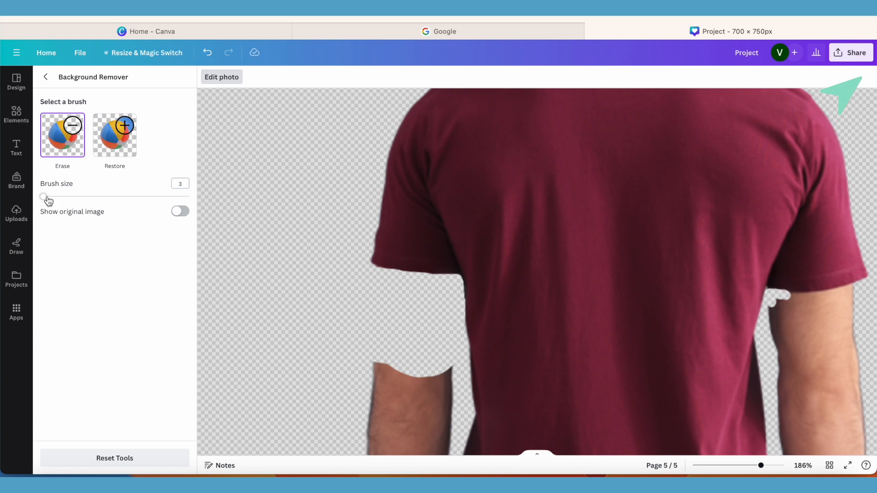
pyautogui.moveTo(44, 197); pyautogui.dragTo(56, 198)
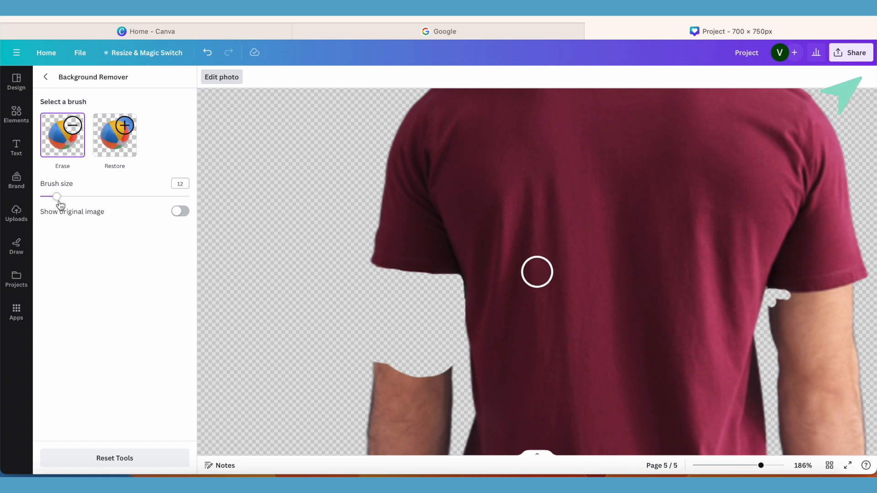
pyautogui.moveTo(55, 198); pyautogui.dragTo(67, 198)
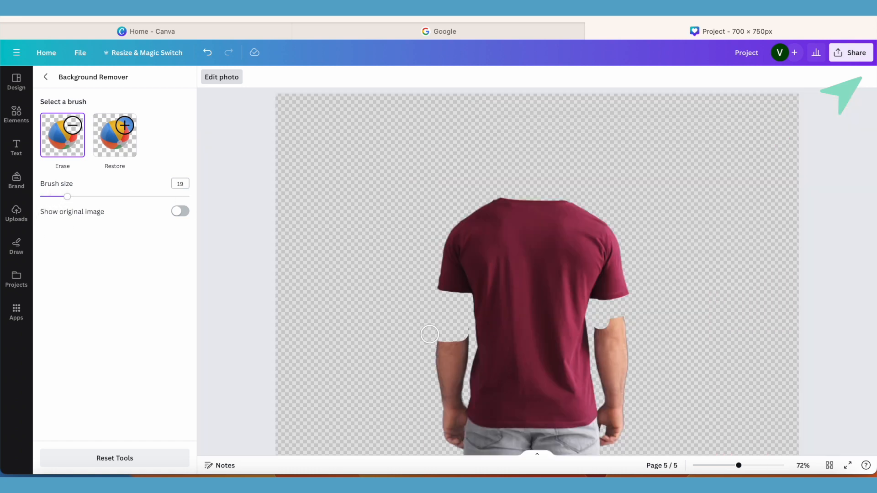
pyautogui.moveTo(430, 335)
pyautogui.mouseDown()
pyautogui.moveTo(463, 333)
pyautogui.moveTo(460, 378)
pyautogui.mouseUp()
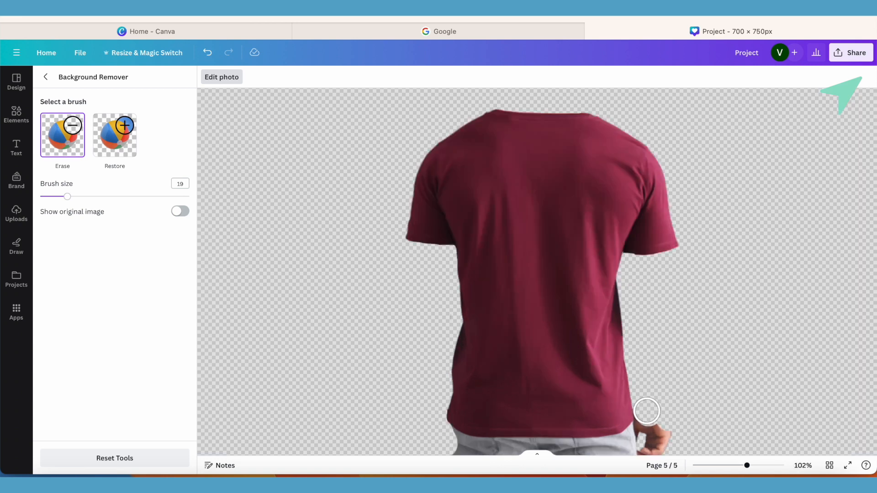
pyautogui.moveTo(647, 411); pyautogui.dragTo(643, 432)
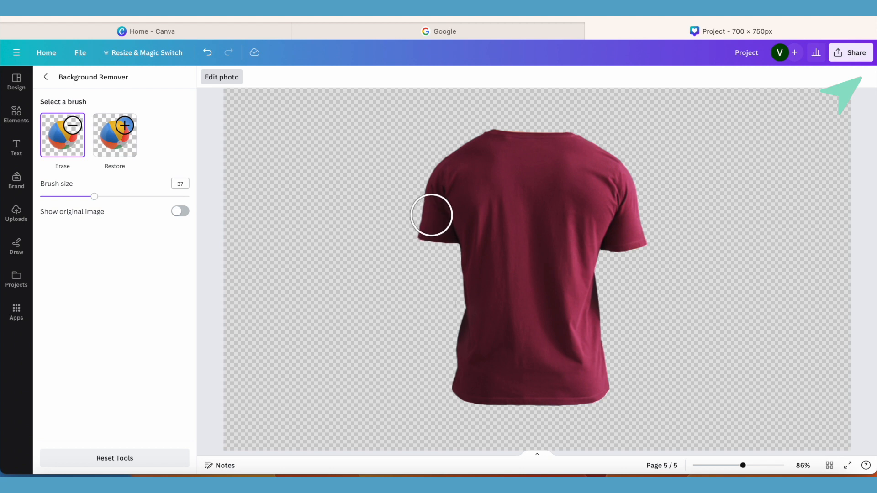
pyautogui.click(46, 78)
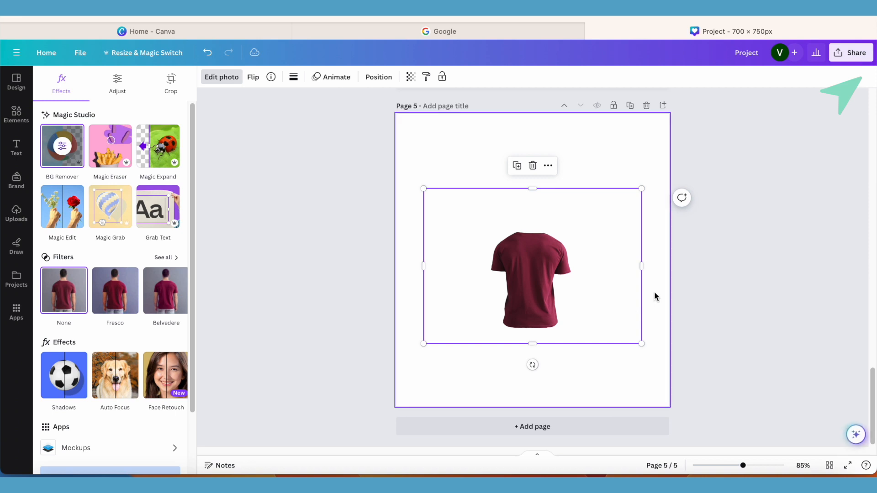
# Download only page 5 as a PNG at size 2 with a transparent background.
pyautogui.click(853, 52)
pyautogui.click(772, 291)
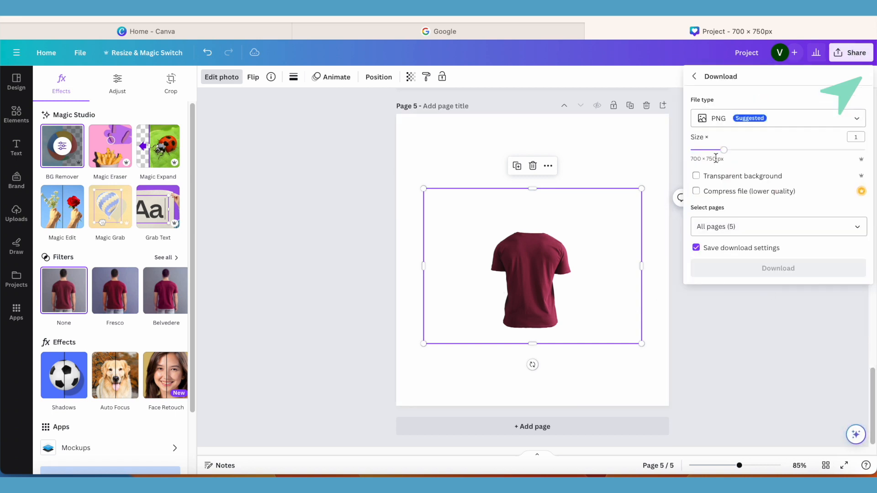
pyautogui.click(723, 119)
pyautogui.click(726, 119)
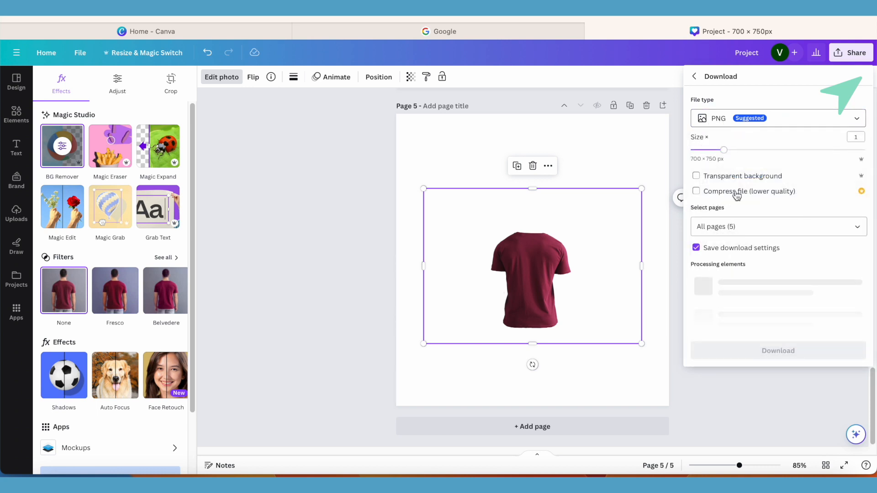
pyautogui.click(696, 176)
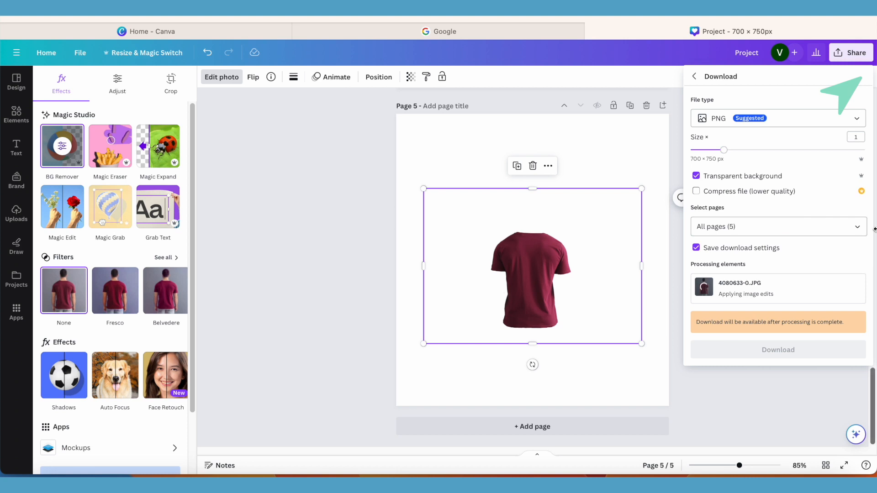
pyautogui.click(856, 226)
pyautogui.click(848, 254)
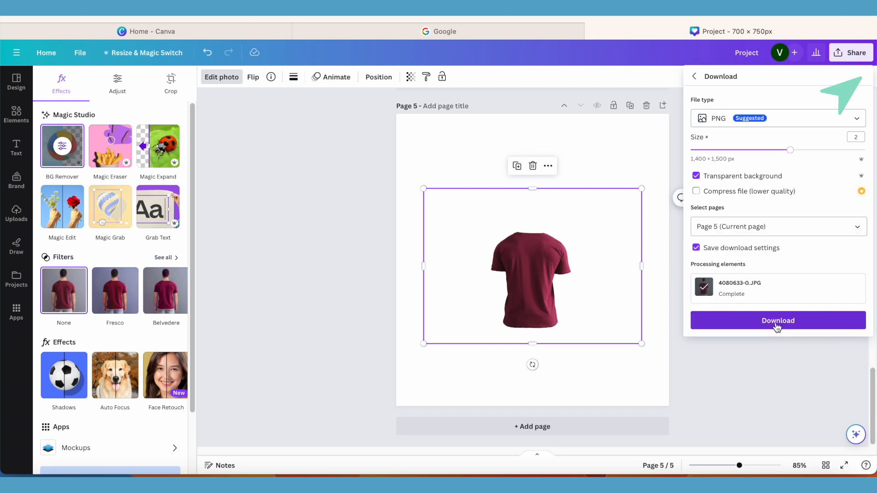
pyautogui.click(777, 321)
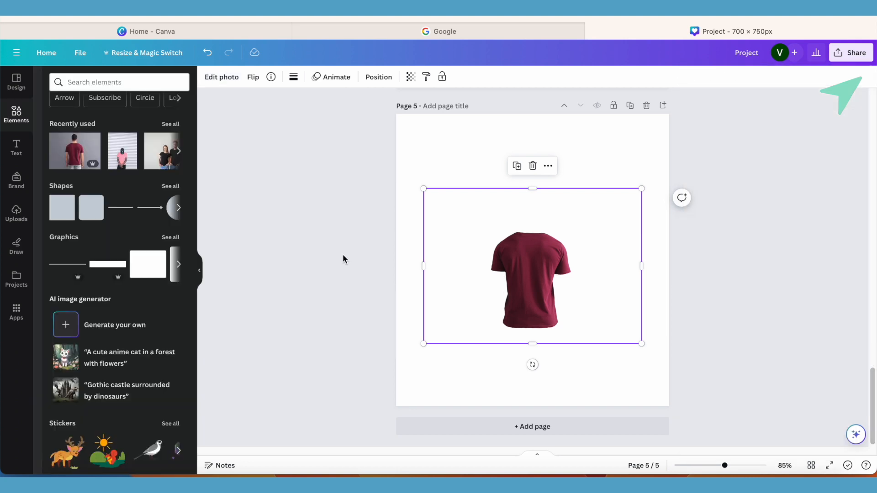
# Place the original maroon T-shirt photo on page 5, overlapping the T-shirt cutout.
pyautogui.moveTo(74, 151); pyautogui.dragTo(457, 161)
pyautogui.moveTo(515, 241)
pyautogui.mouseDown()
pyautogui.moveTo(508, 271)
pyautogui.moveTo(509, 229)
pyautogui.mouseUp()
# Bring the T-shirt cutout in front of the original photo, aligned over its shirt, and open the page's layer list.
pyautogui.click(519, 325)
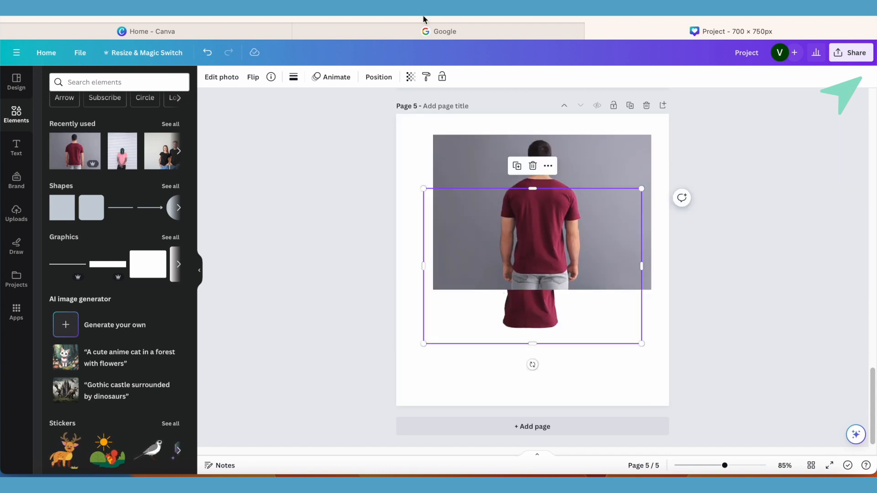
pyautogui.click(379, 78)
pyautogui.hotkey('ctrl', ']')
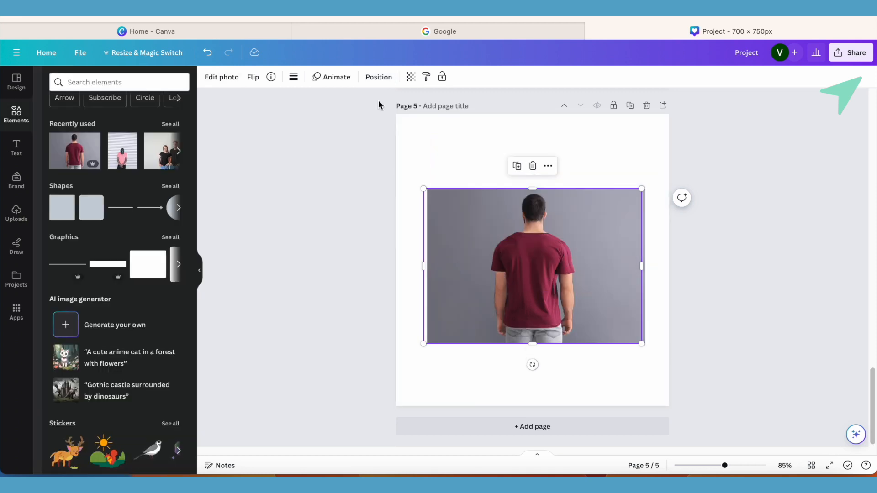
pyautogui.click(379, 77)
pyautogui.click(154, 83)
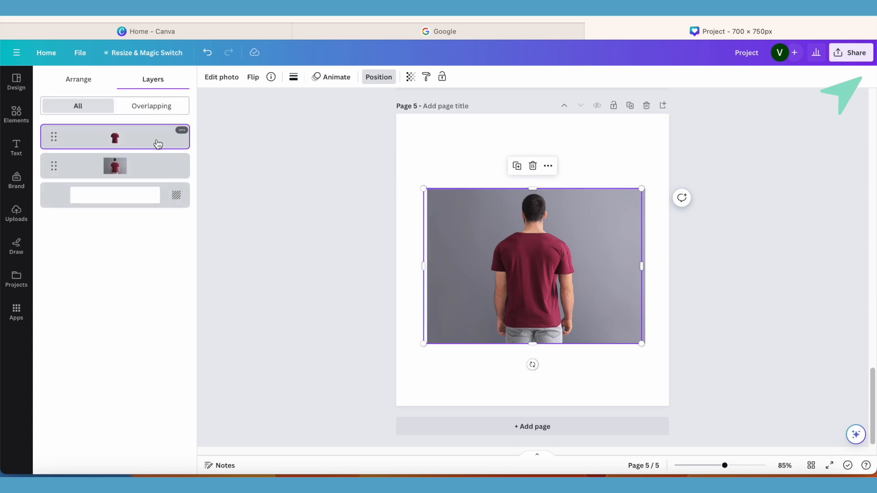
# Nudge the T-shirt cutout slightly to align it with the shirt in the photo, and apply the Cherry Duotone effect to it.
pyautogui.click(220, 78)
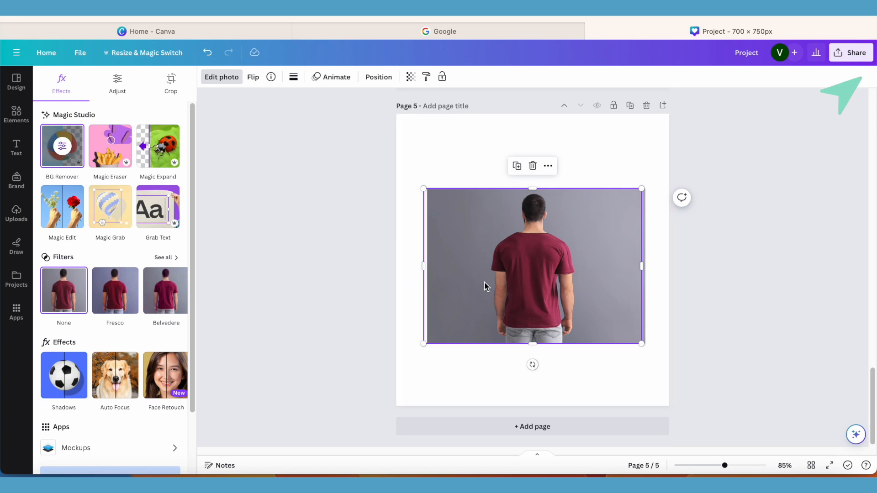
pyautogui.moveTo(542, 282); pyautogui.dragTo(545, 282)
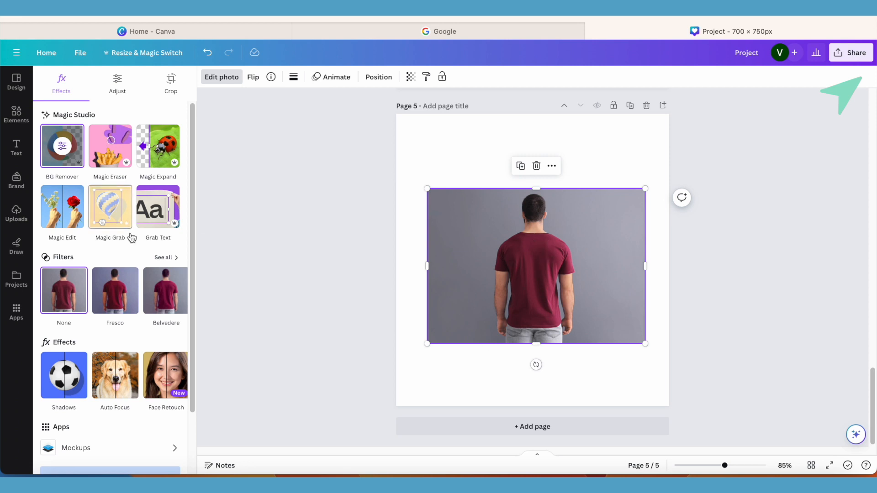
pyautogui.scroll(-2, 116, 327)
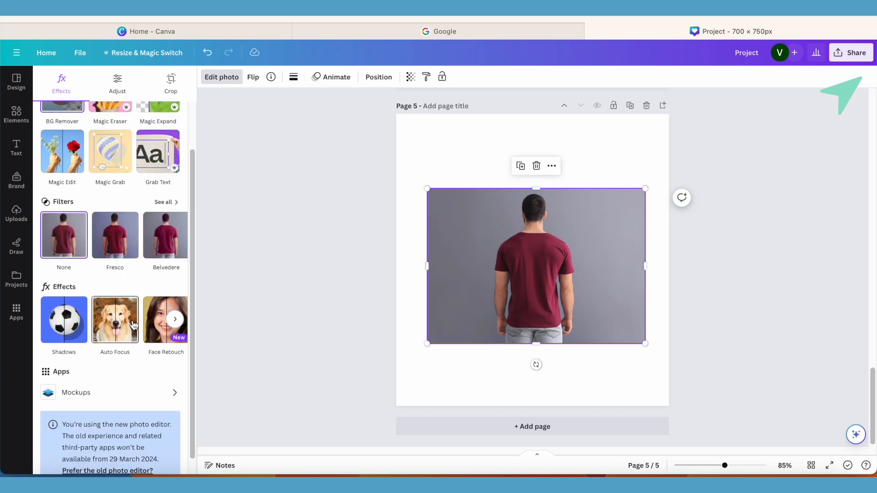
pyautogui.hscroll(3, 132, 318)
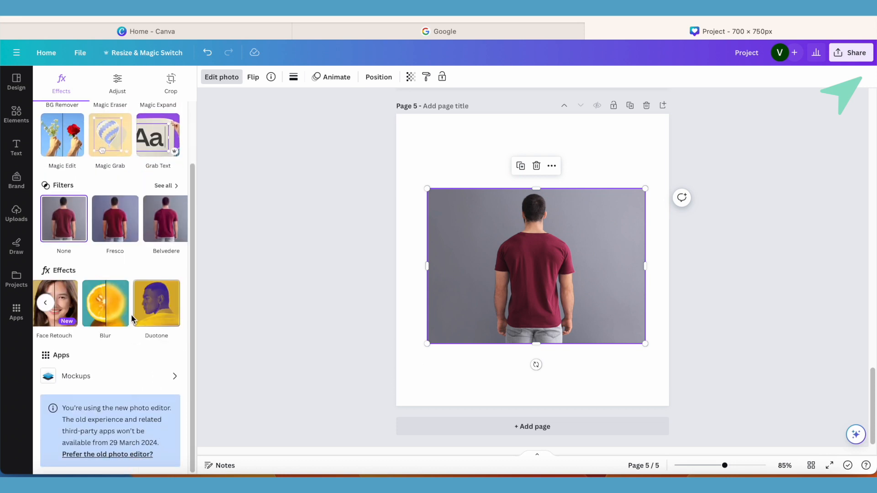
pyautogui.click(158, 315)
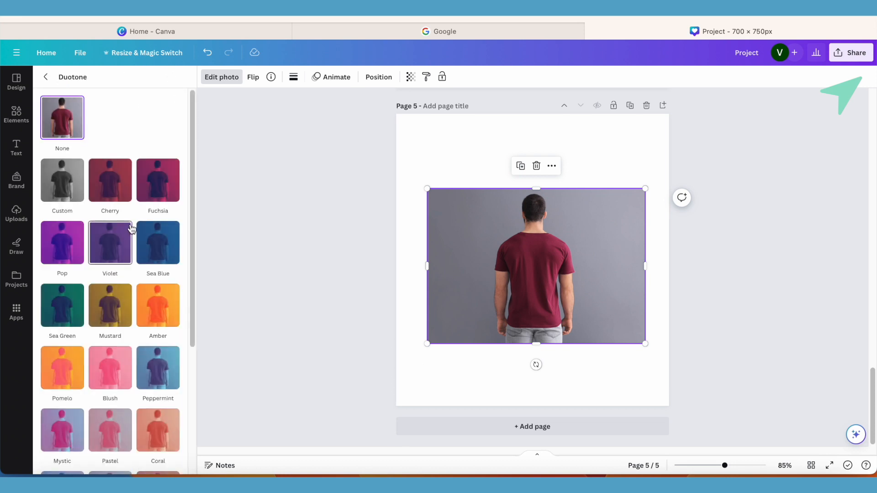
pyautogui.click(109, 194)
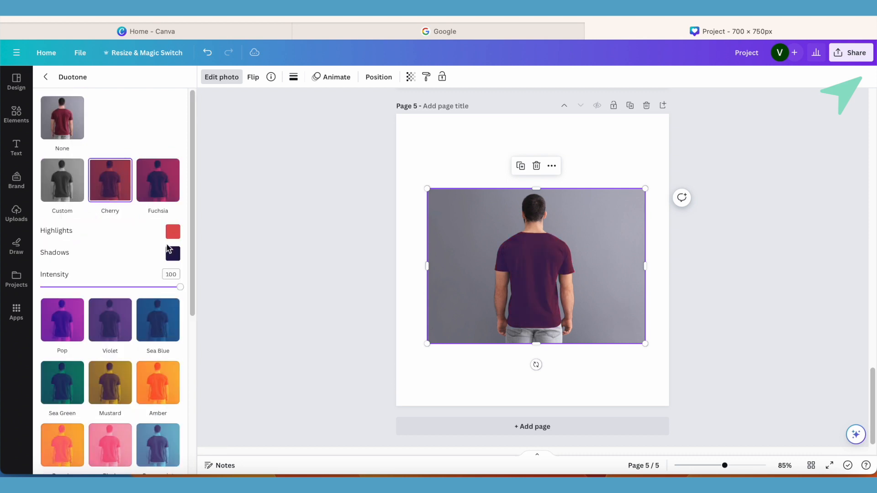
# Set the highlights colour of the cutout's Cherry Duotone effect to dark red #921414.
pyautogui.click(173, 232)
pyautogui.moveTo(254, 259); pyautogui.dragTo(287, 272)
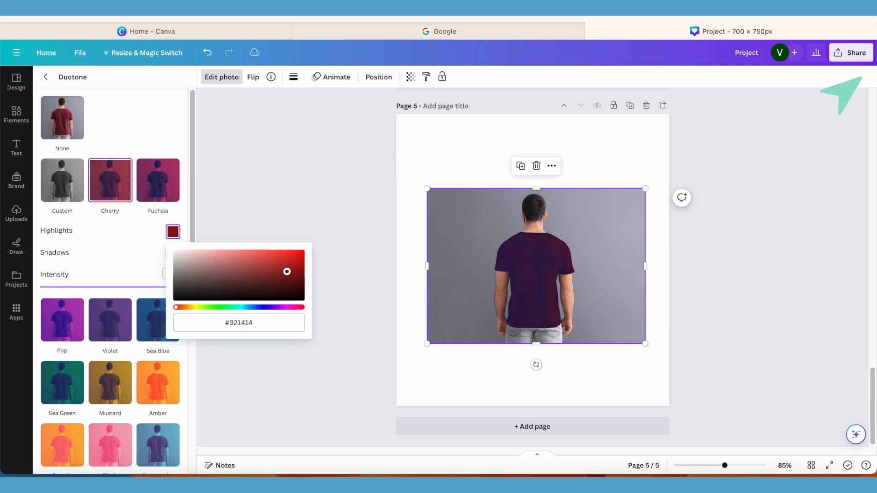